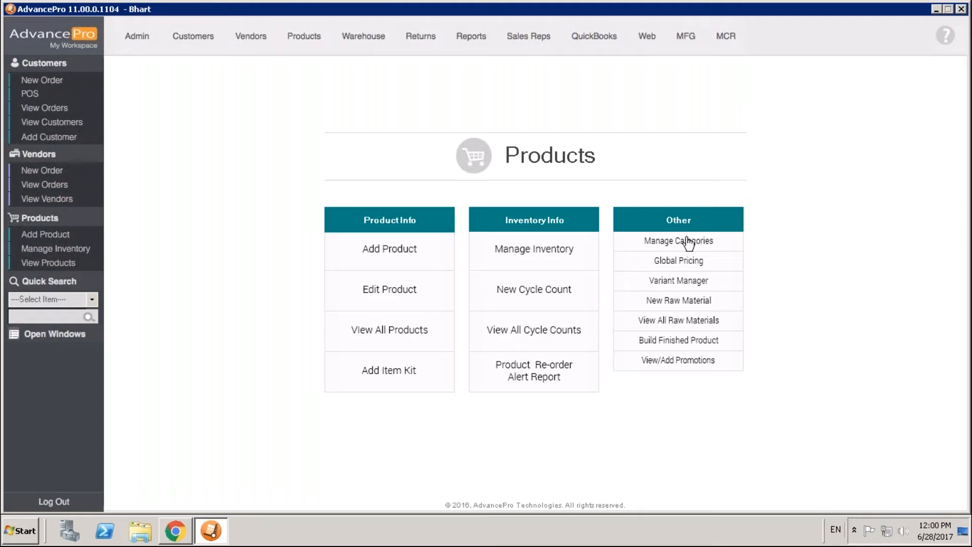
# Step: Open category management, select the Electronics category and start a new sub-category under it
pyautogui.click(659, 241)
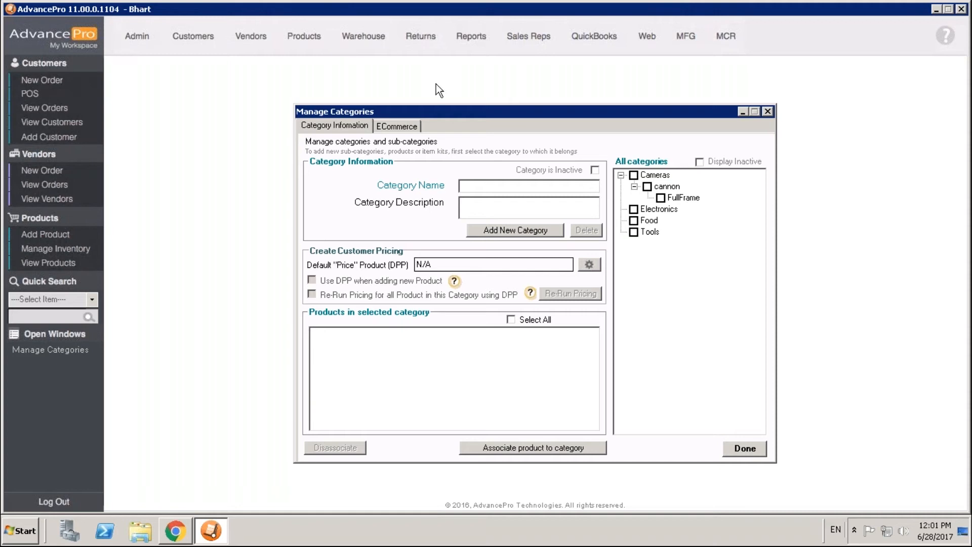
pyautogui.click(473, 186)
pyautogui.click(634, 209)
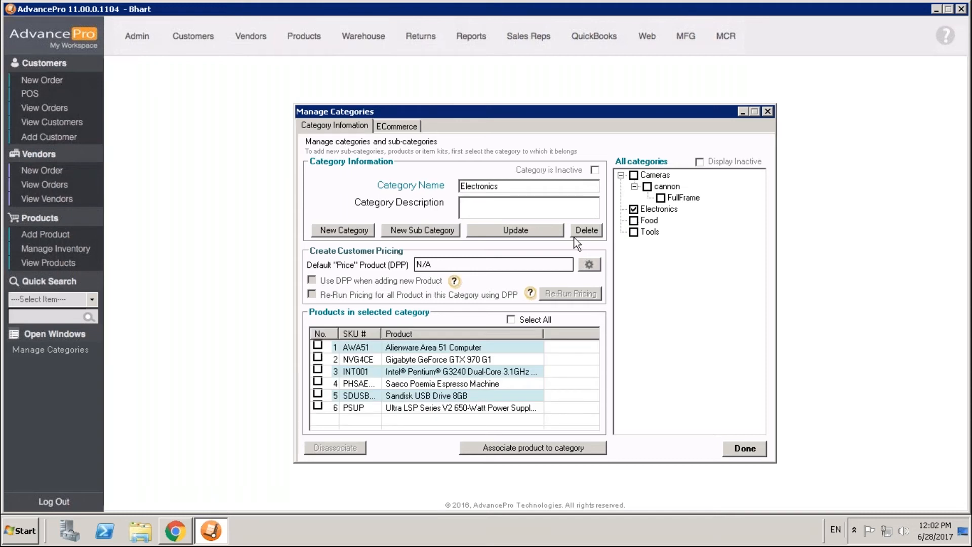
pyautogui.click(414, 230)
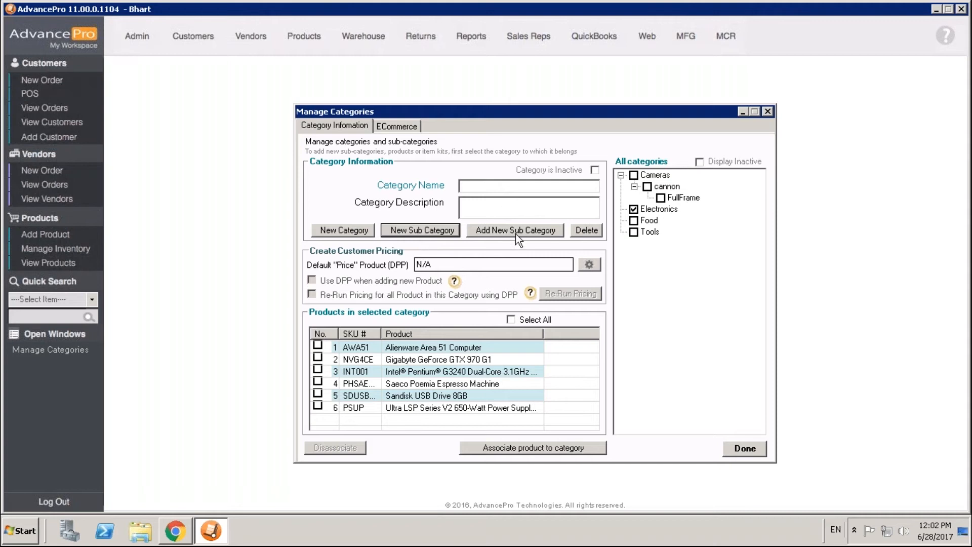
# Step: Associate the product "1 minute mask - 40ml" (SKU 1mmfg) with the Electronics category
pyautogui.click(569, 452)
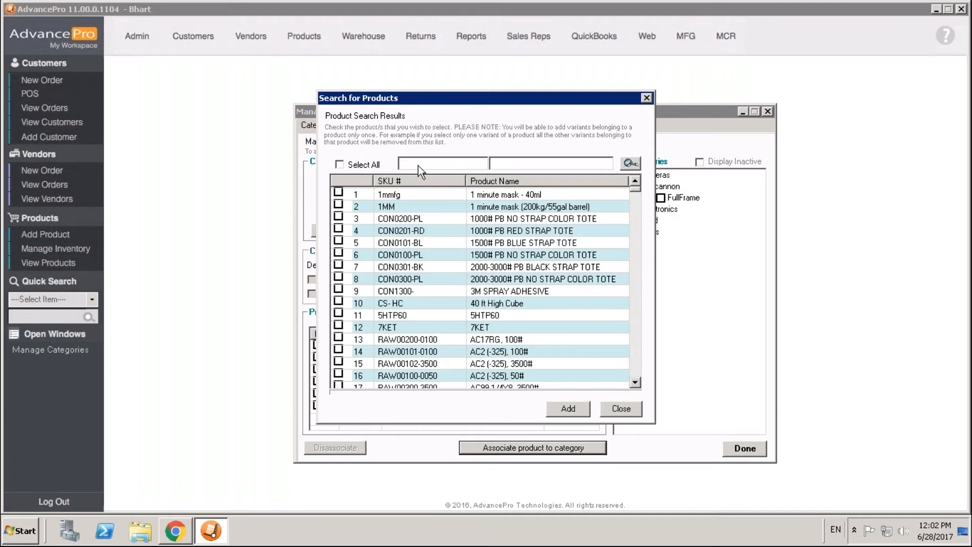
pyautogui.click(440, 164)
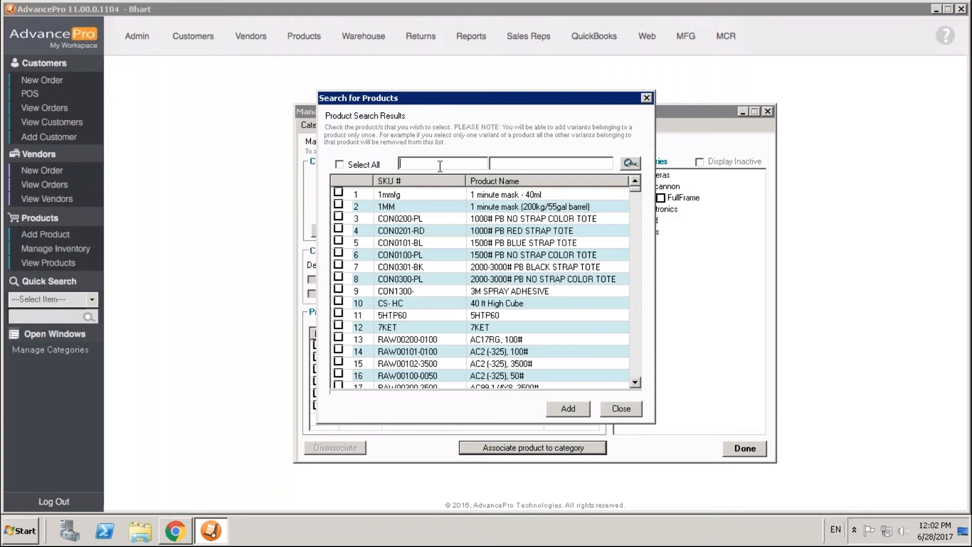
pyautogui.click(533, 164)
pyautogui.click(338, 192)
pyautogui.click(561, 410)
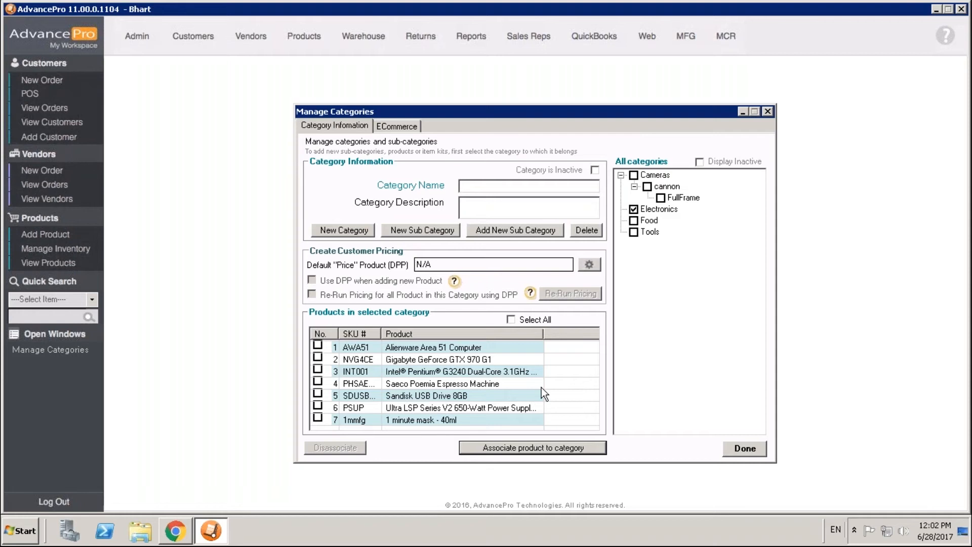
# Step: Disassociate "1 minute mask - 40ml" from the Electronics category and close category management
pyautogui.click(318, 417)
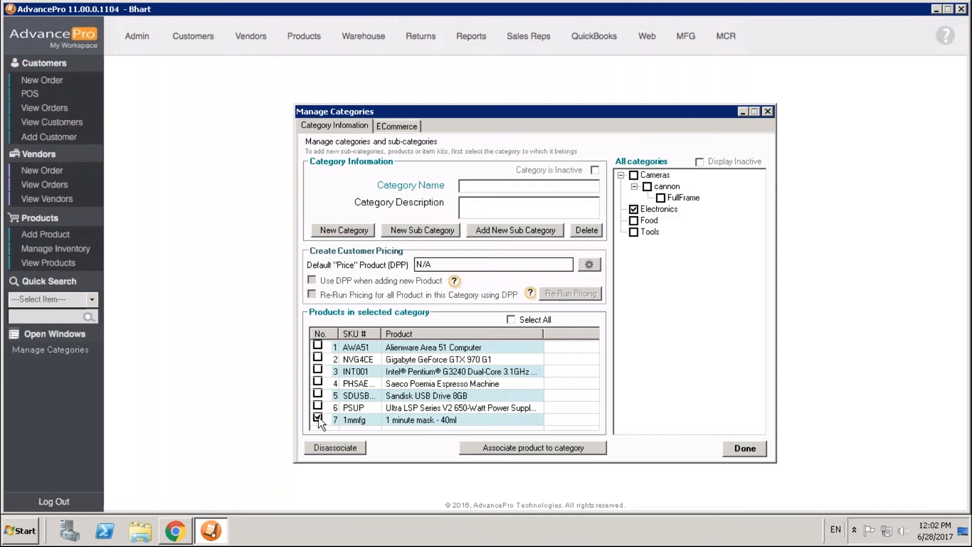
pyautogui.click(350, 450)
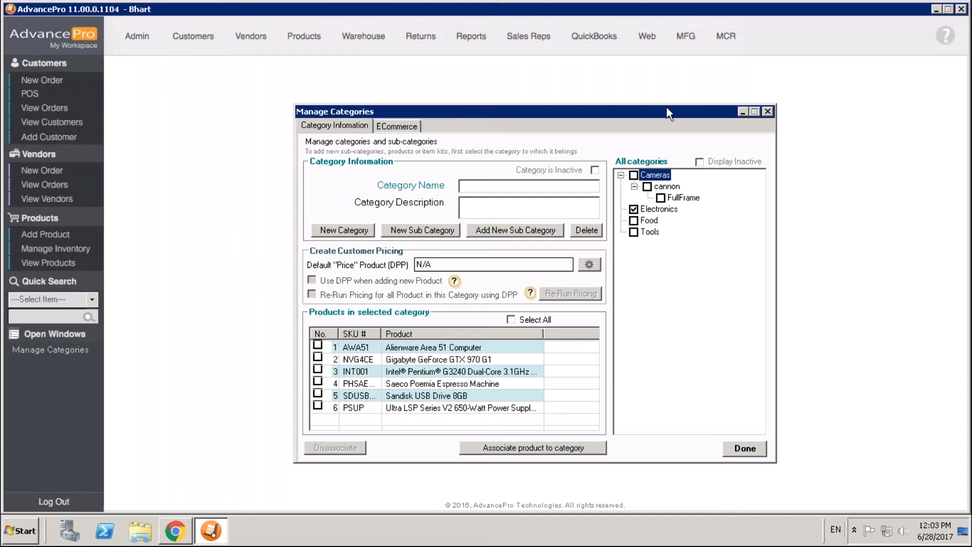
pyautogui.click(767, 112)
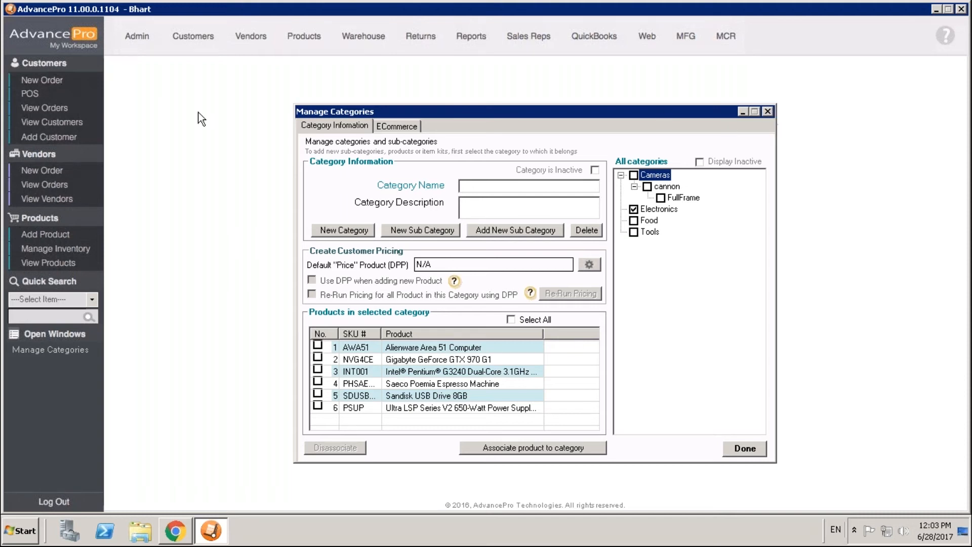
# Step: Start a new customer order for Demo Customer1 and proceed to the order details
pyautogui.click(50, 81)
pyautogui.click(610, 140)
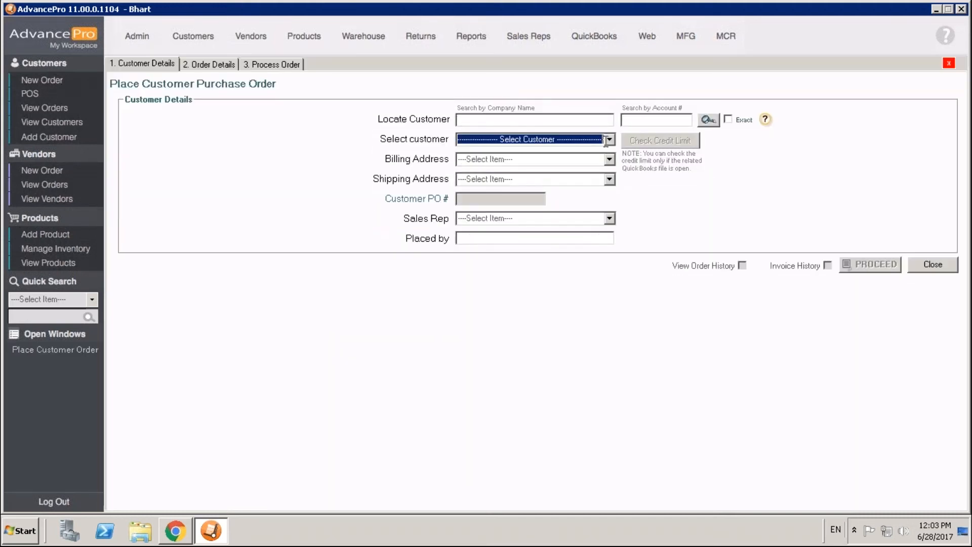
pyautogui.click(607, 162)
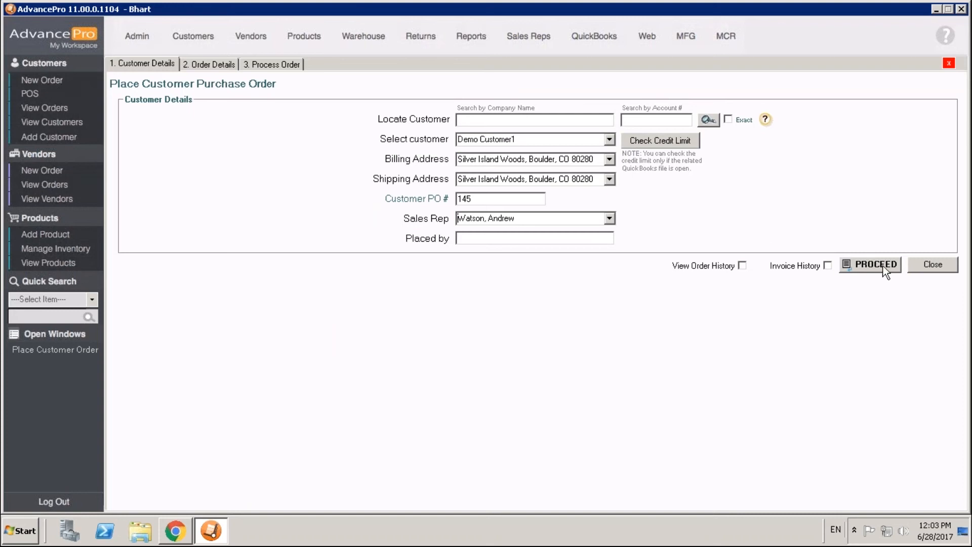
pyautogui.click(882, 265)
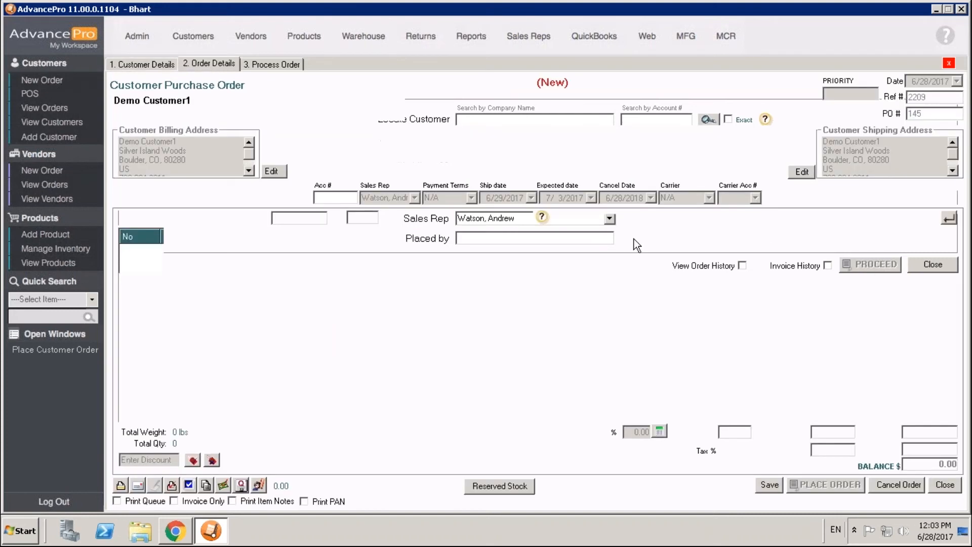
# Step: Search the order's product selector by the Electronics category and close it without adding products
pyautogui.click(501, 218)
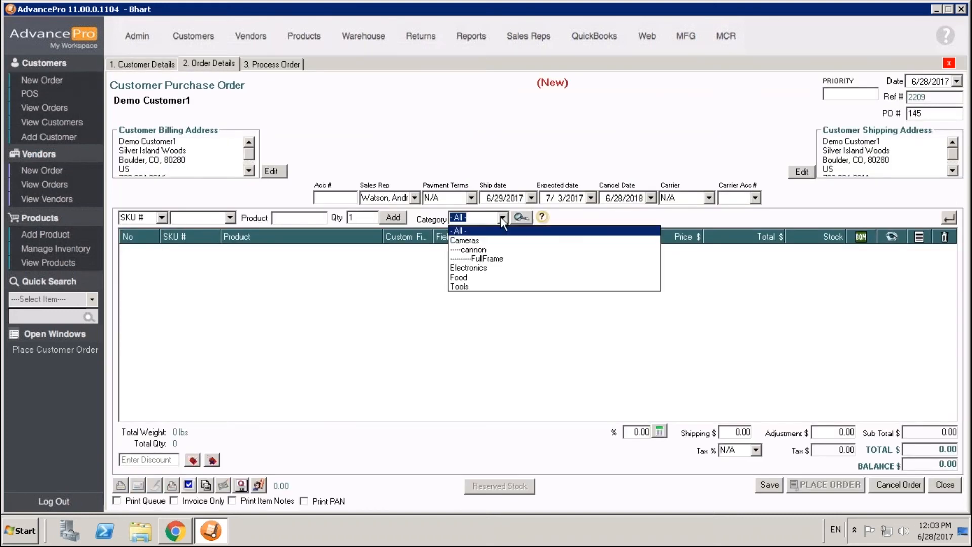
pyautogui.click(494, 269)
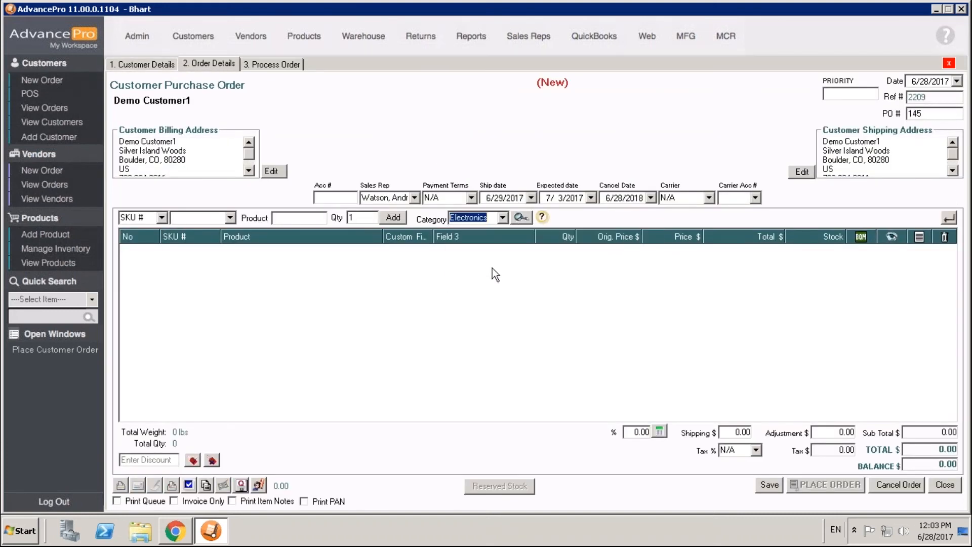
pyautogui.click(520, 218)
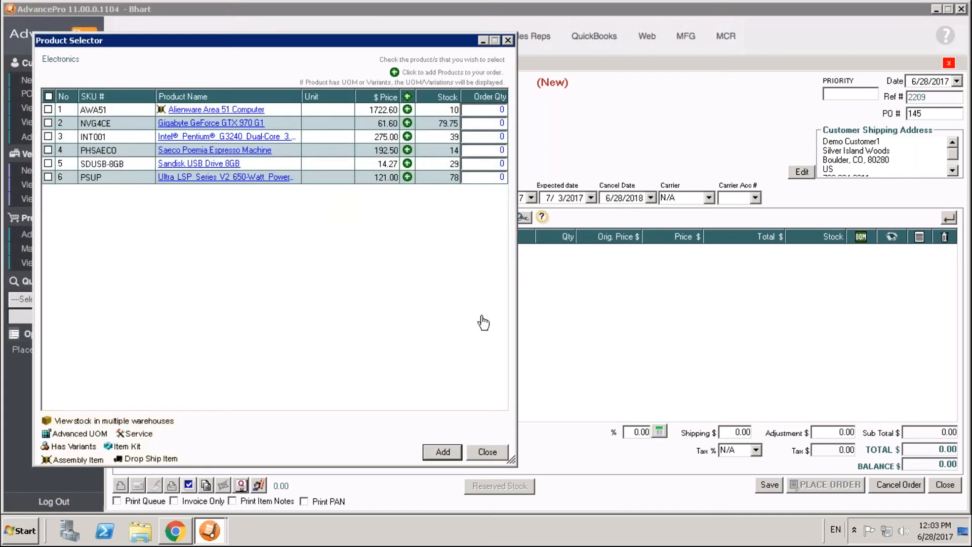
pyautogui.click(487, 451)
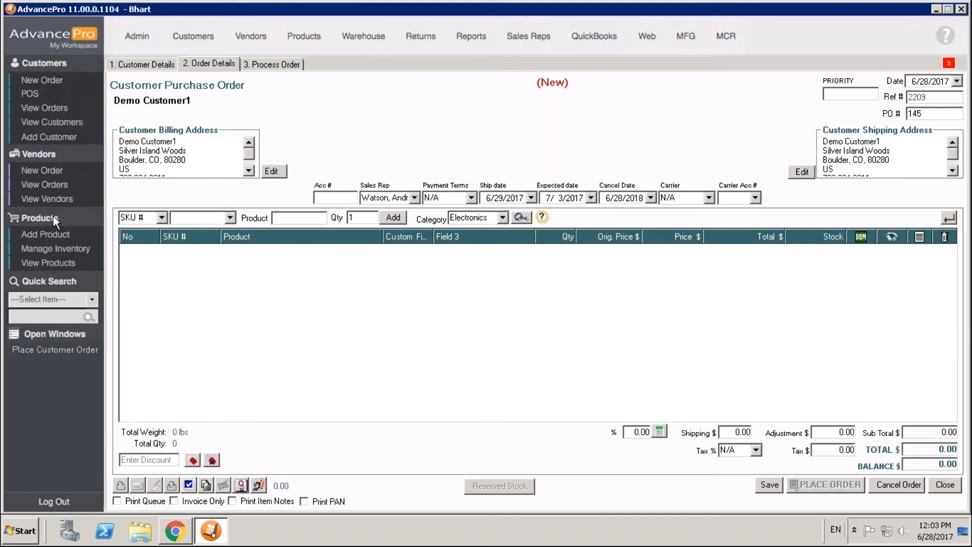
# Step: Open the list of all products and view the choices in its category filter
pyautogui.click(60, 263)
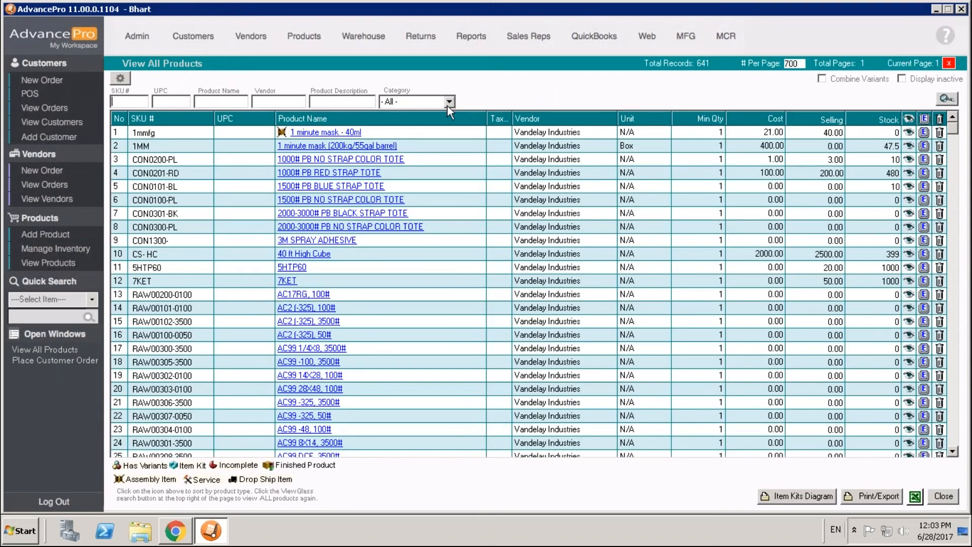
pyautogui.click(448, 103)
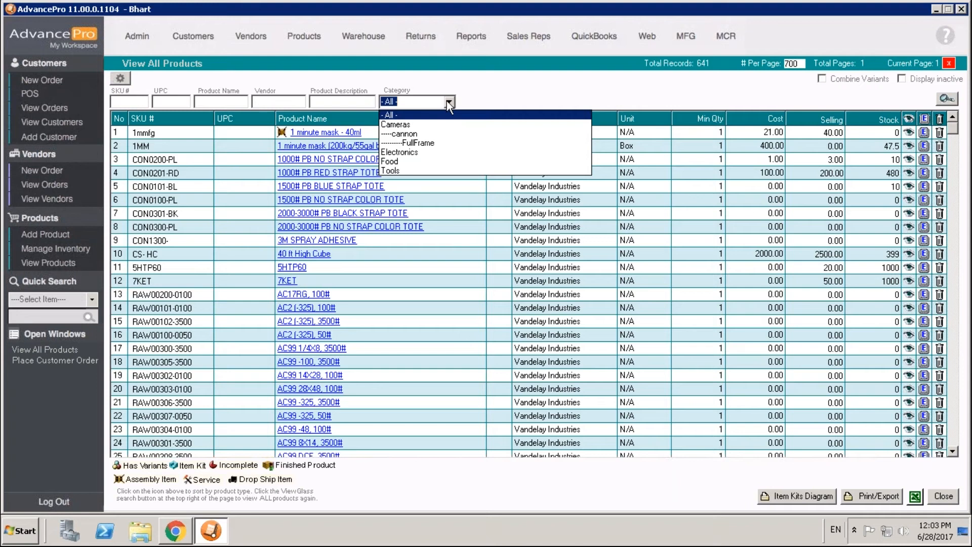
pyautogui.click(449, 103)
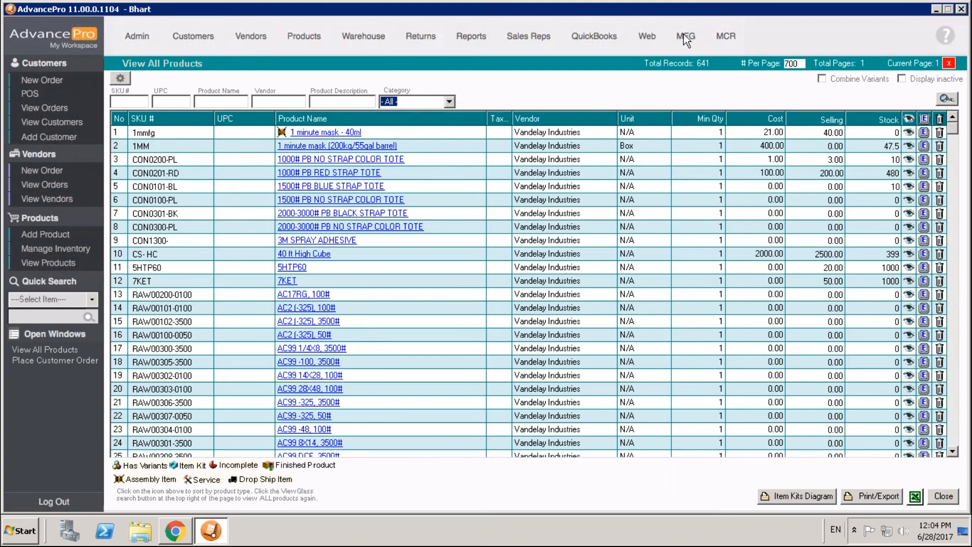
# Step: Open the B2B web data synchronizer to examine the data types for upload, and close it
pyautogui.click(633, 47)
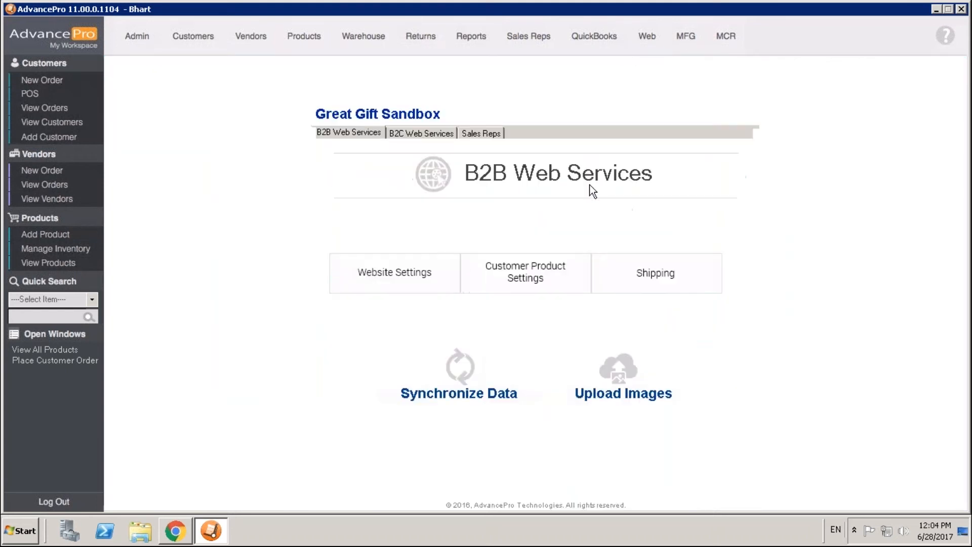
pyautogui.click(468, 374)
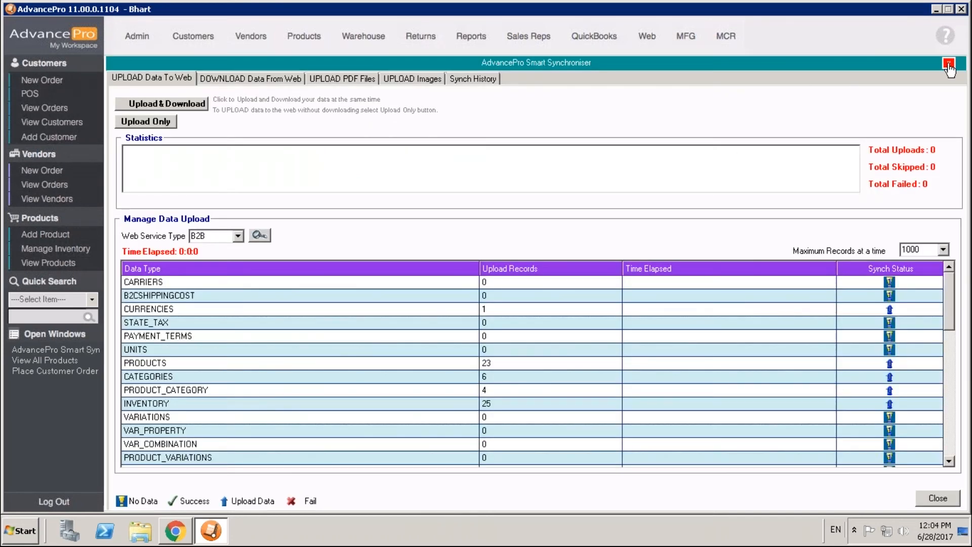
pyautogui.click(948, 64)
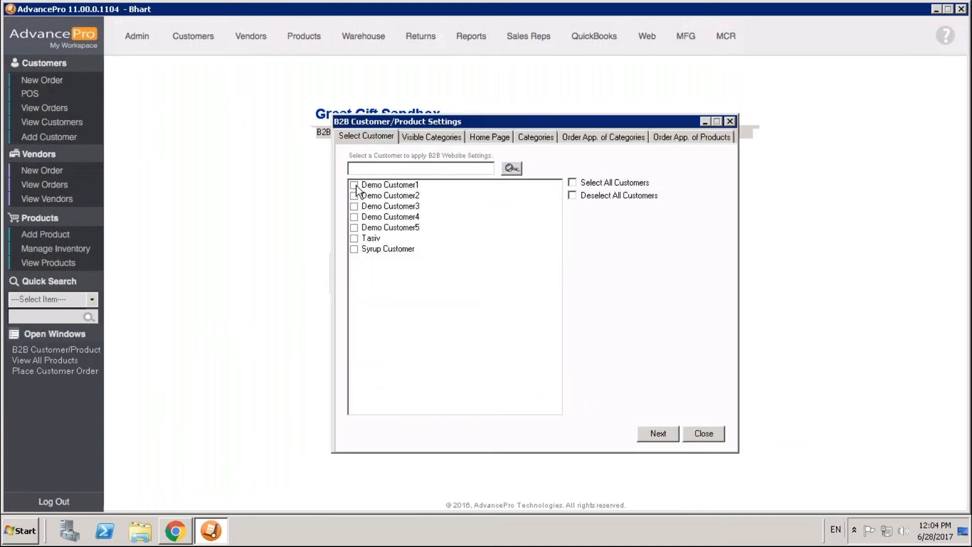
# Step: Examine the B2B visible category settings for Demo Customer1 and Demo Customer3, and close them without overwriting the web settings
pyautogui.click(354, 185)
pyautogui.click(354, 207)
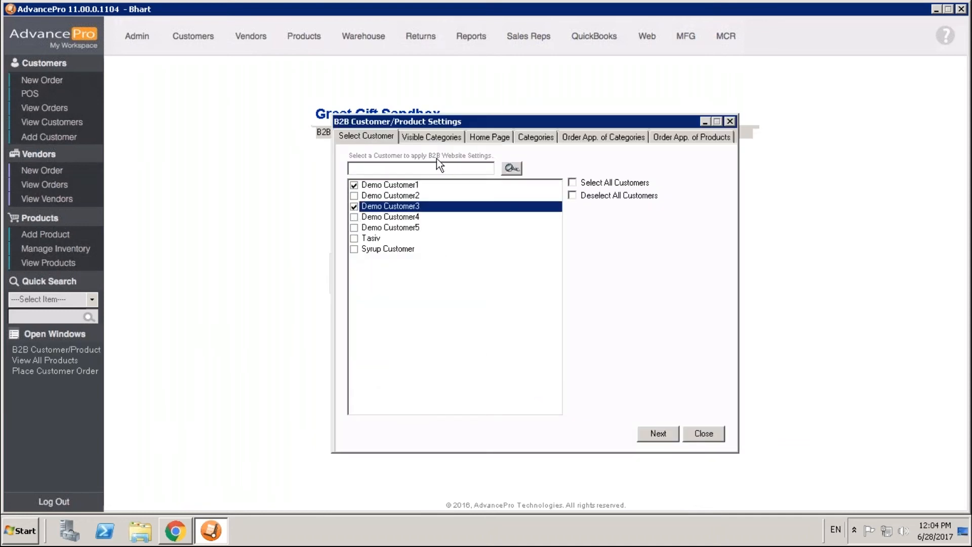
pyautogui.click(658, 435)
pyautogui.click(536, 305)
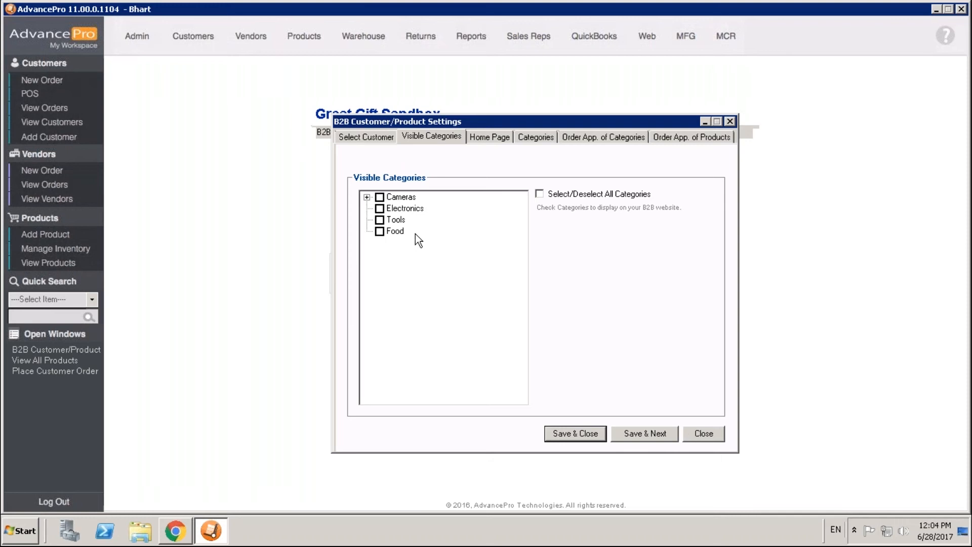
pyautogui.click(679, 438)
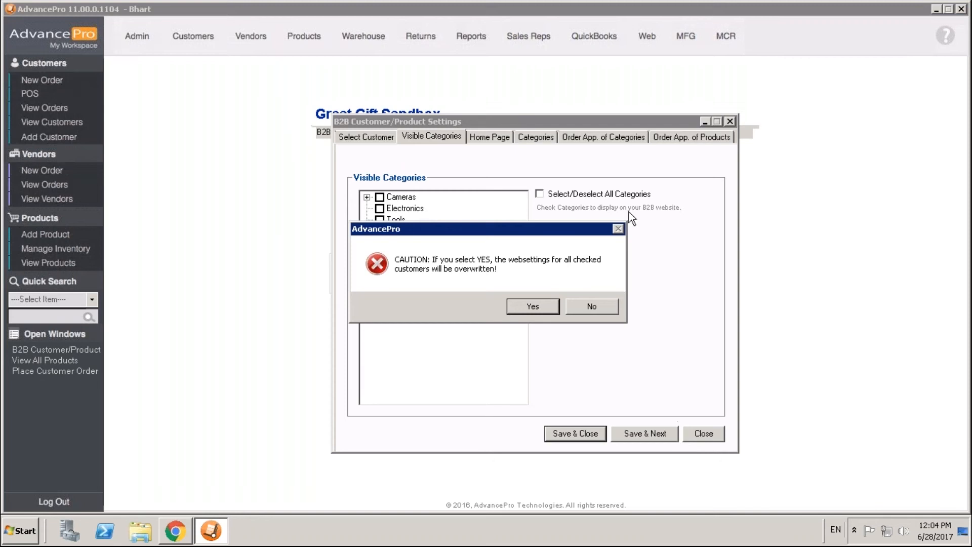
pyautogui.click(592, 305)
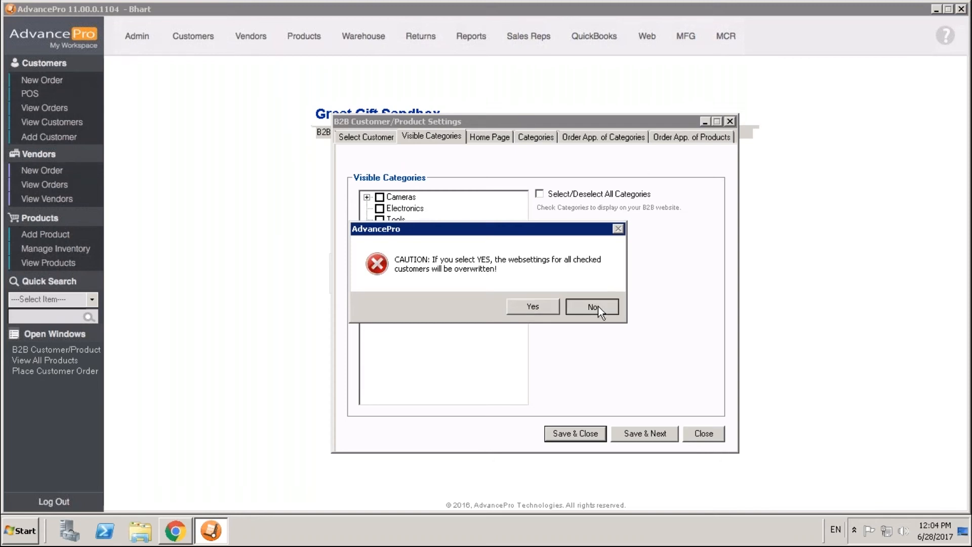
pyautogui.click(729, 121)
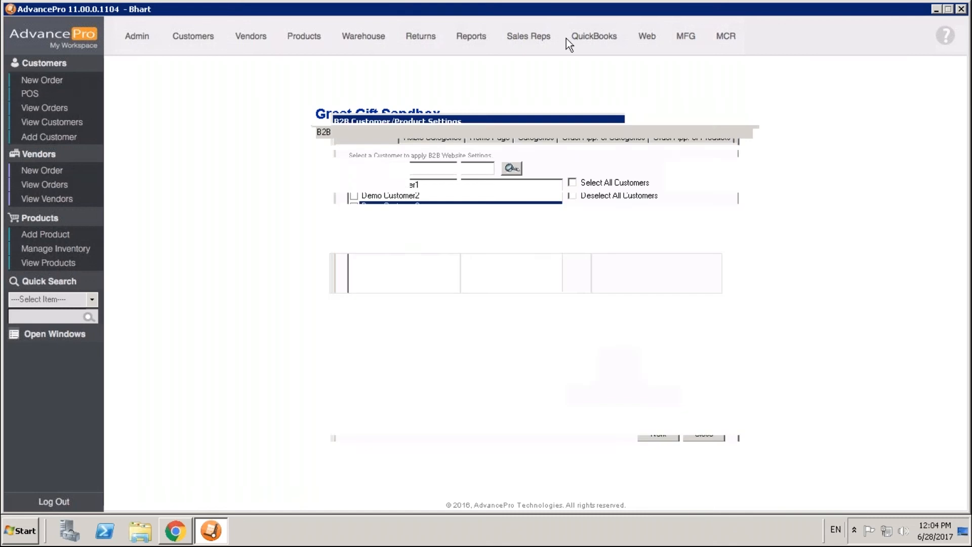
# Step: Examine the category account mapping in the QuickBooks settings and close the settings
pyautogui.click(598, 44)
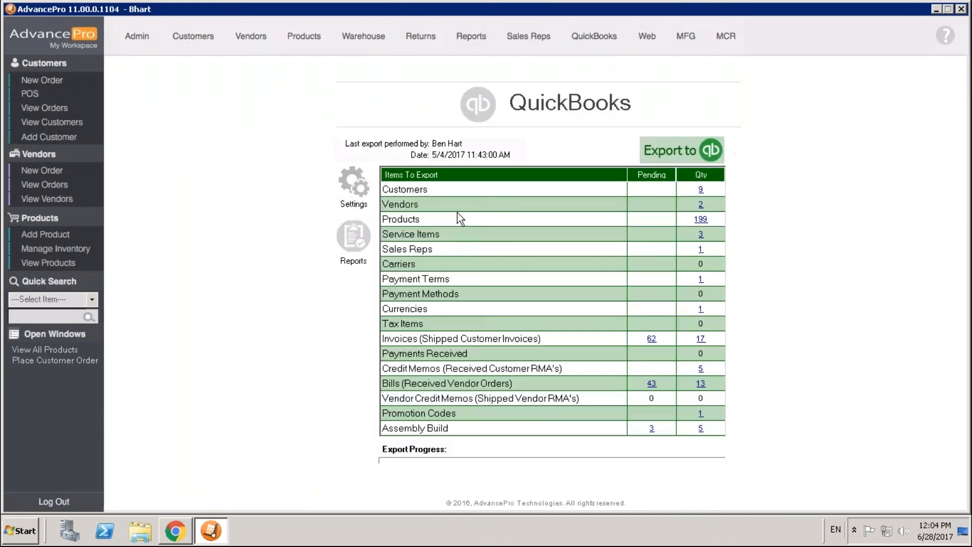
pyautogui.click(353, 186)
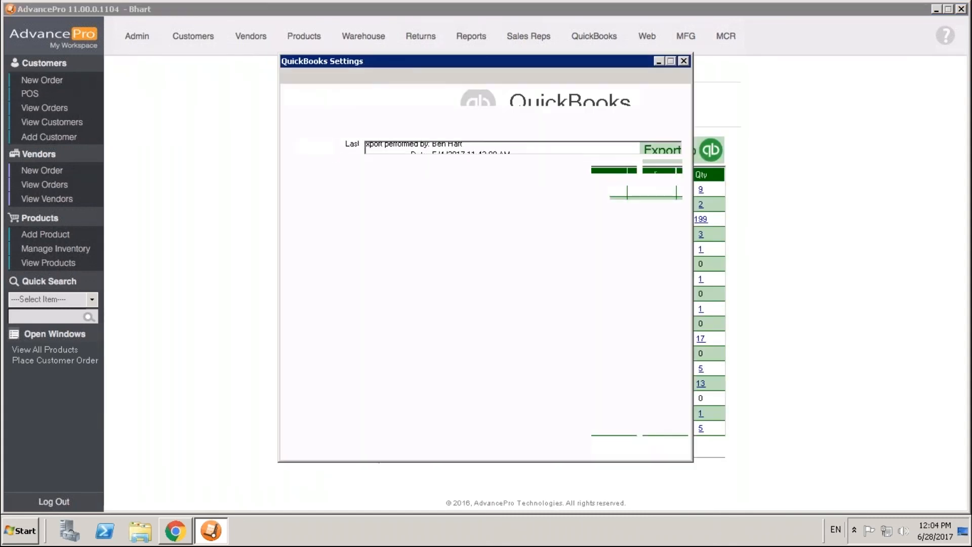
pyautogui.click(391, 76)
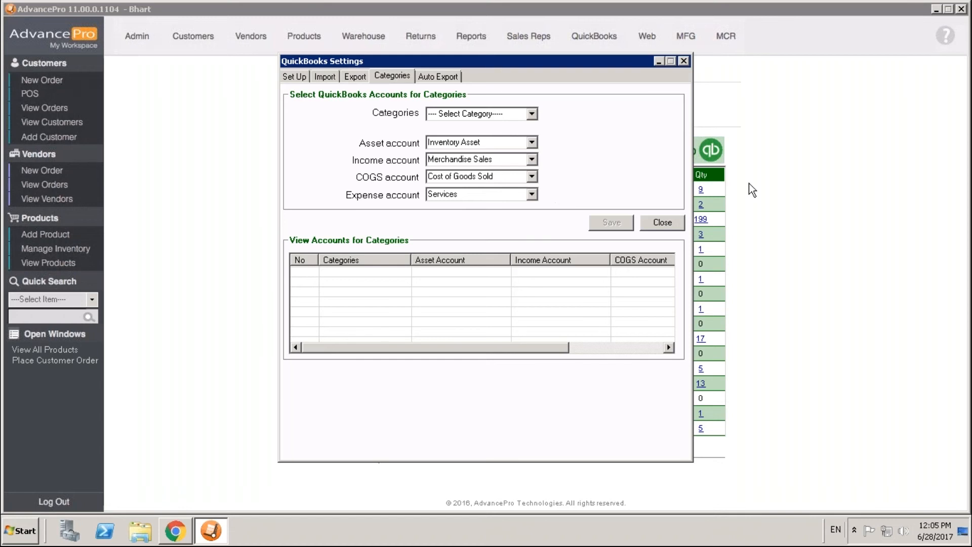
pyautogui.click(684, 61)
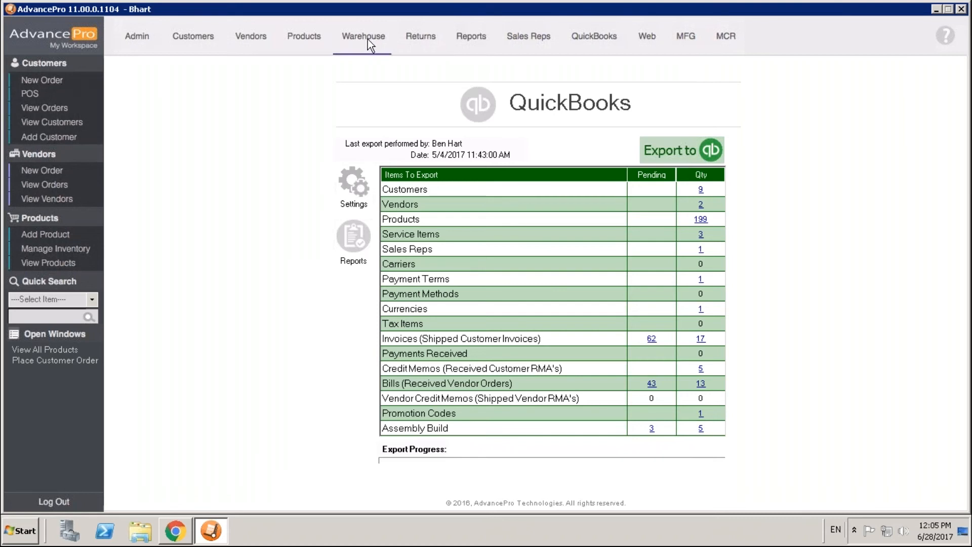
# Step: Examine the category filter choices of the Inventory Report among the product reports, and close the report settings
pyautogui.click(480, 36)
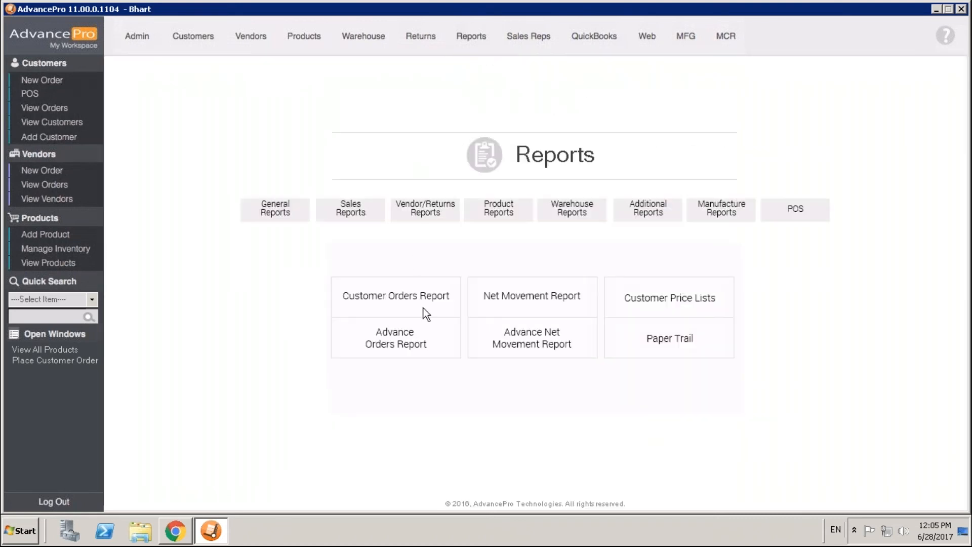
pyautogui.click(351, 210)
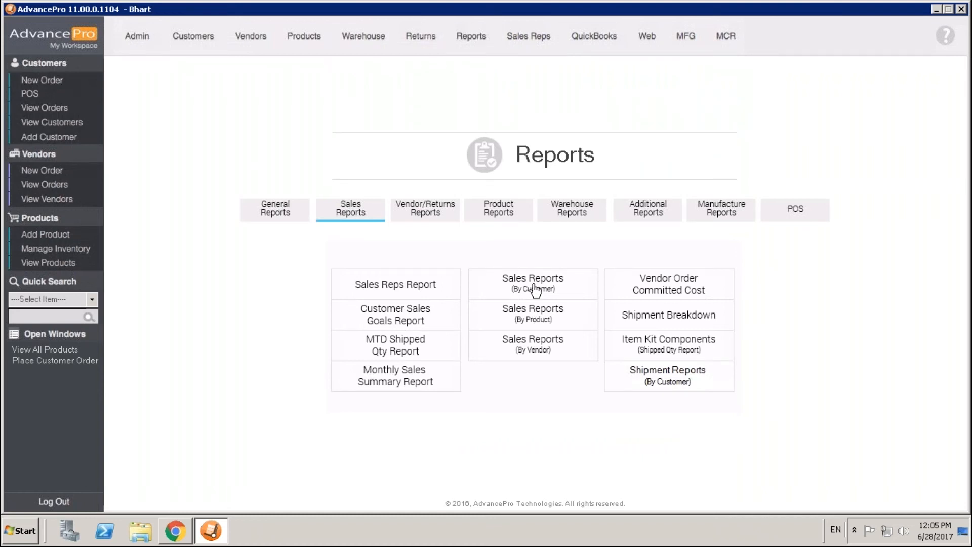
pyautogui.click(492, 210)
pyautogui.click(417, 273)
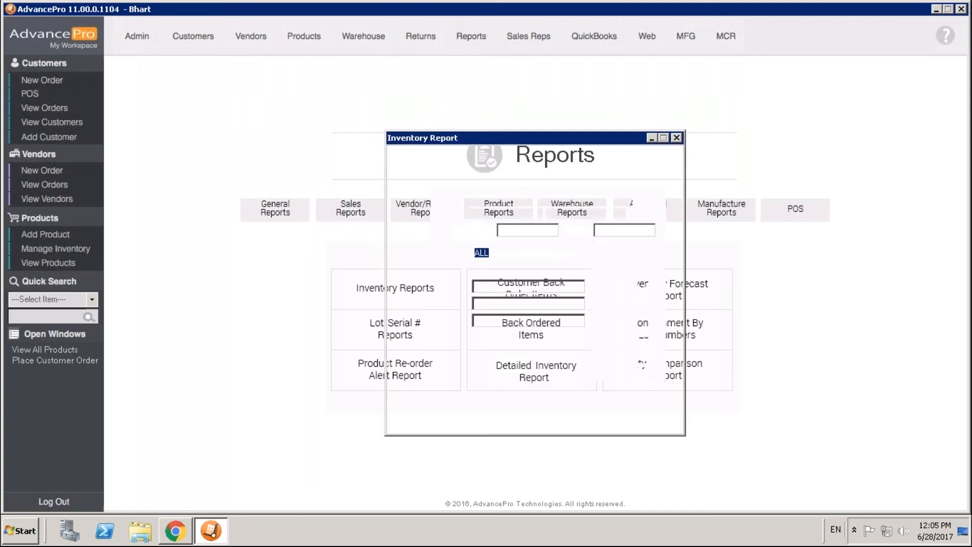
pyautogui.click(583, 270)
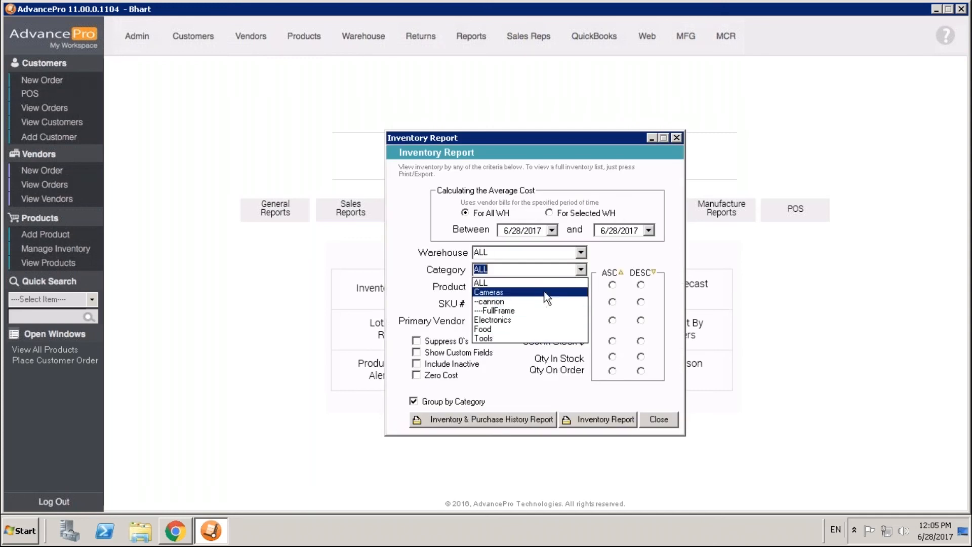
pyautogui.click(661, 418)
pyautogui.click(659, 419)
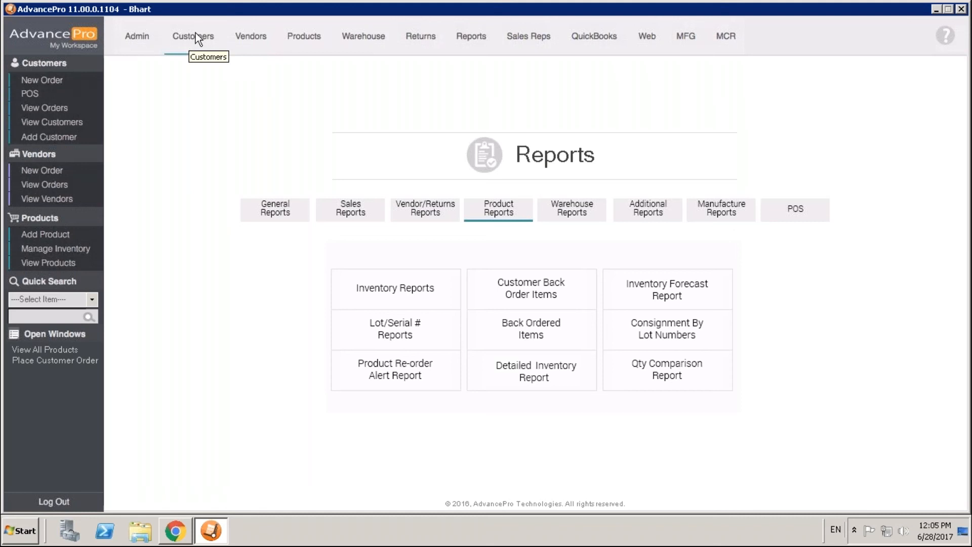
# Step: Examine the customers in the 10% off customer group and those available to associate with it, and close the group management
pyautogui.click(210, 38)
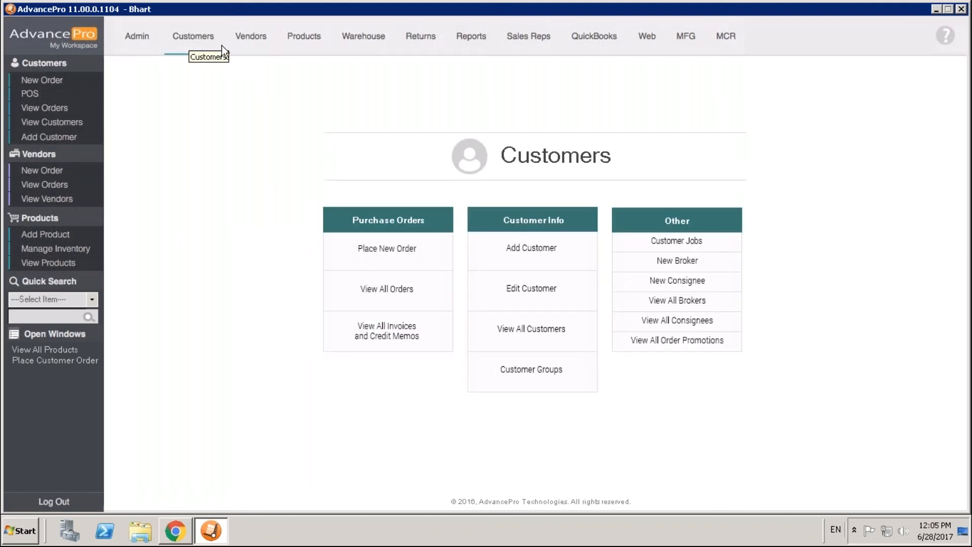
pyautogui.click(538, 380)
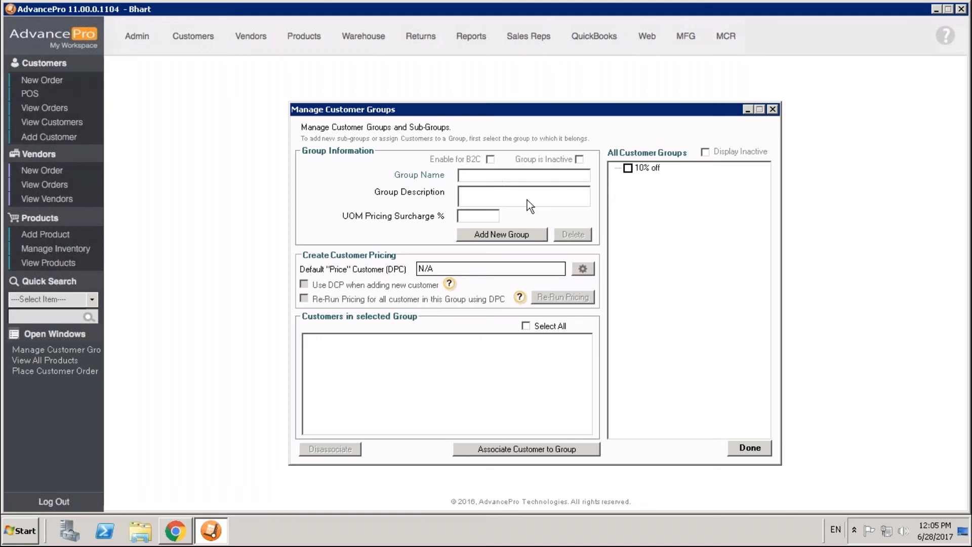
pyautogui.click(627, 169)
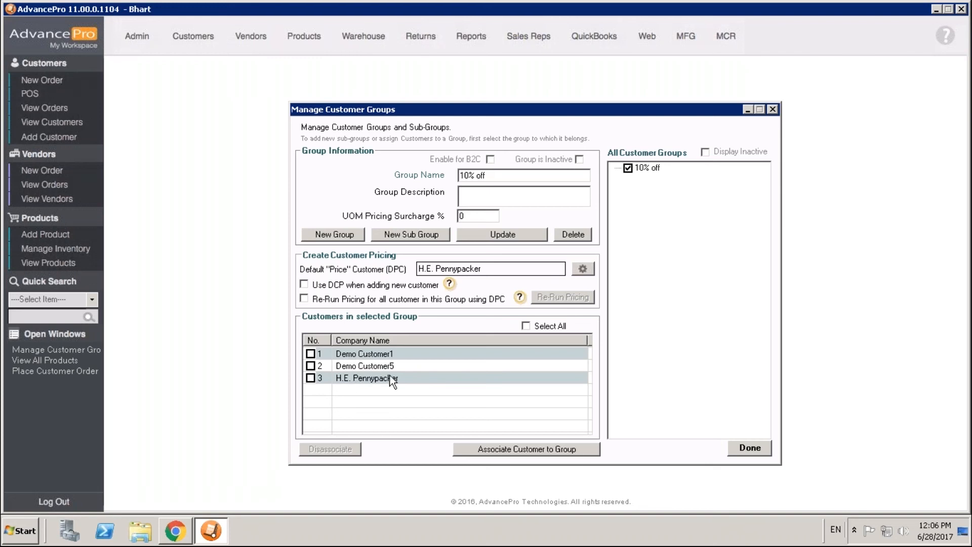
pyautogui.click(554, 450)
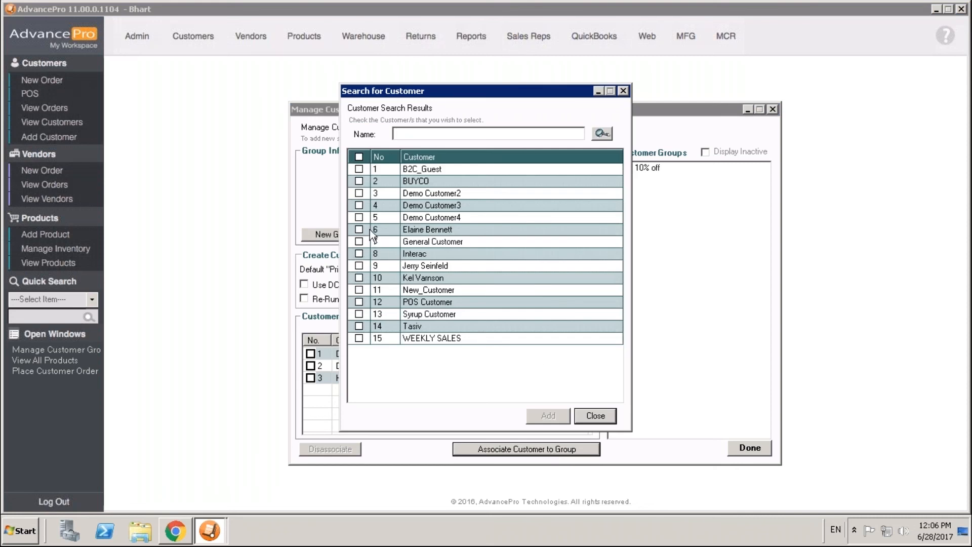
pyautogui.click(594, 414)
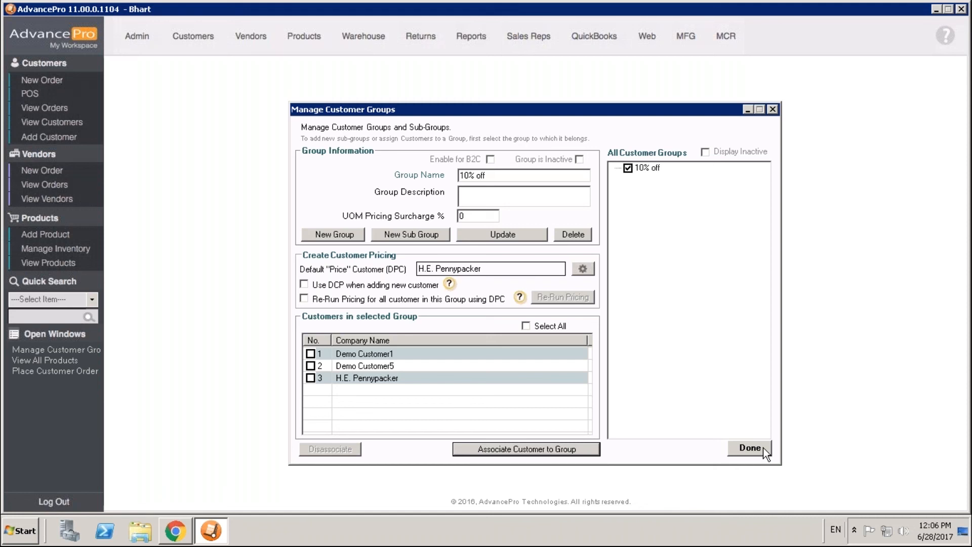
pyautogui.click(749, 448)
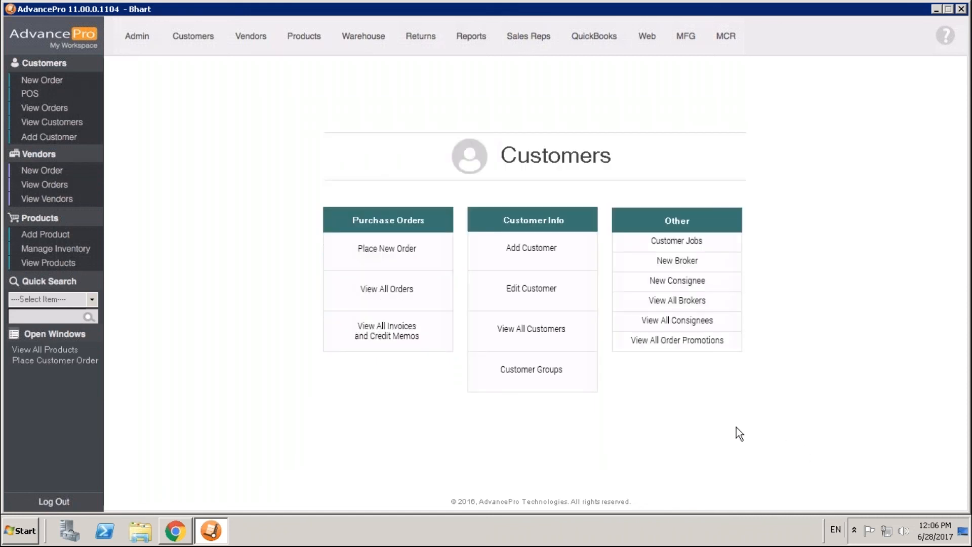
# Step: Examine the global pricing options and promotions for the 10% off customer group, and close them without applying any changes
pyautogui.click(299, 37)
pyautogui.click(665, 268)
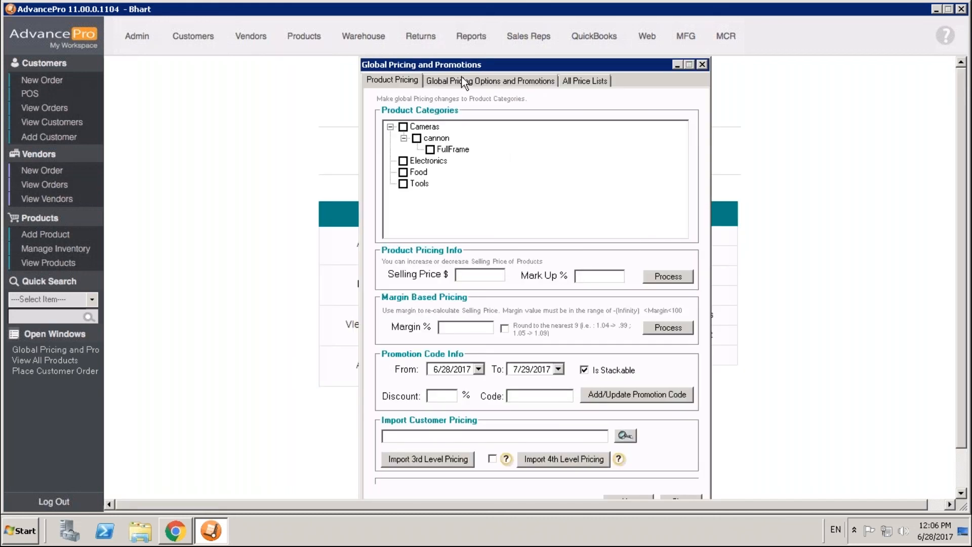
pyautogui.click(463, 81)
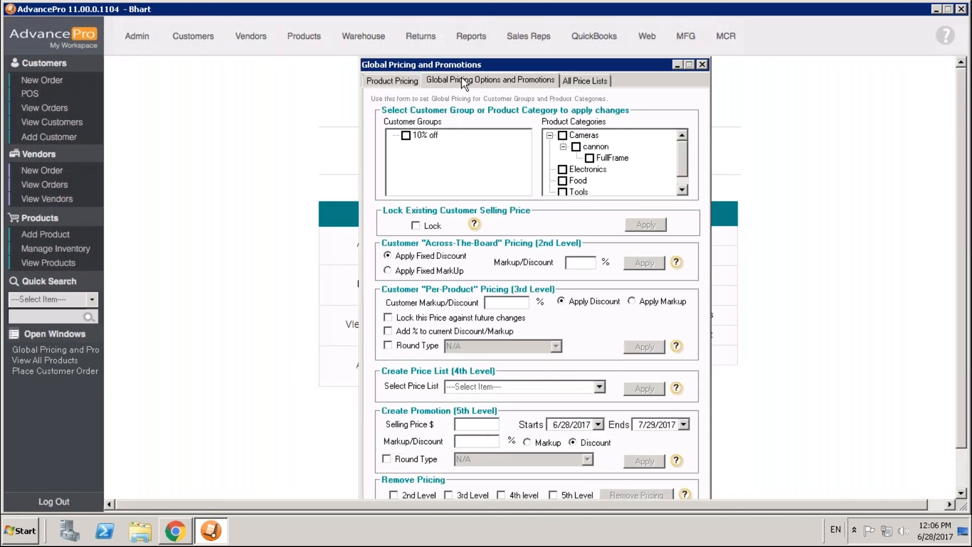
pyautogui.click(406, 136)
pyautogui.click(702, 64)
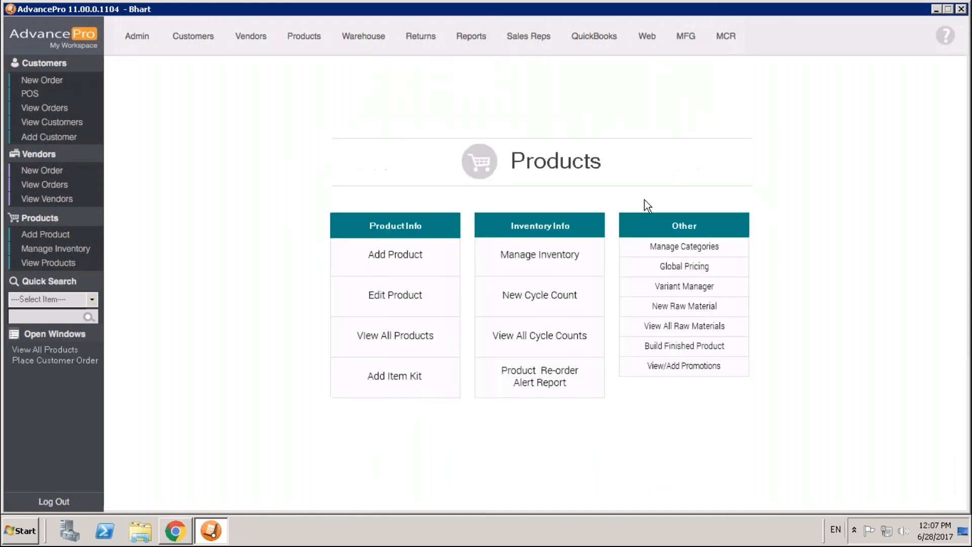
# Step: Open the creation of customer pricing exceptions for the product 1 minute mask (200kg/55gal barrel) from the product list
pyautogui.click(42, 264)
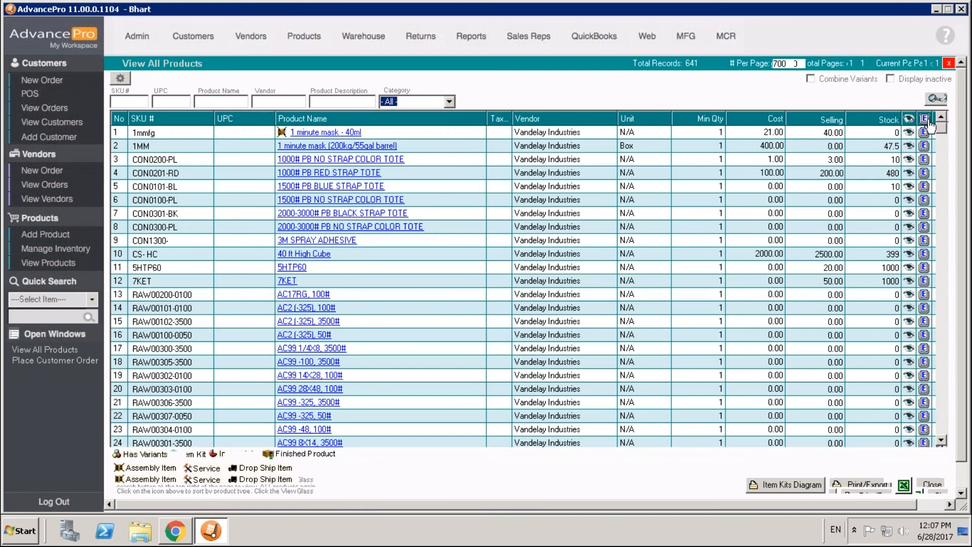
pyautogui.click(914, 146)
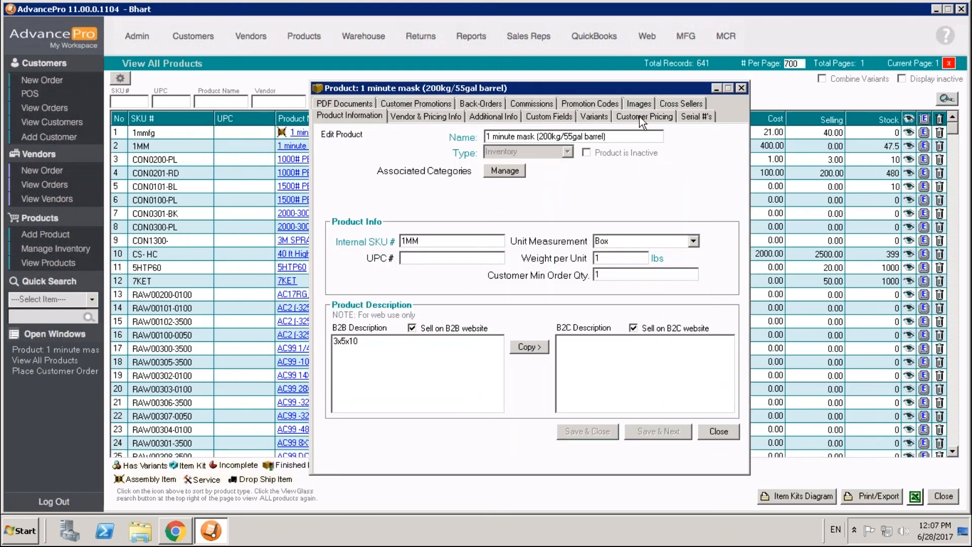
pyautogui.click(638, 115)
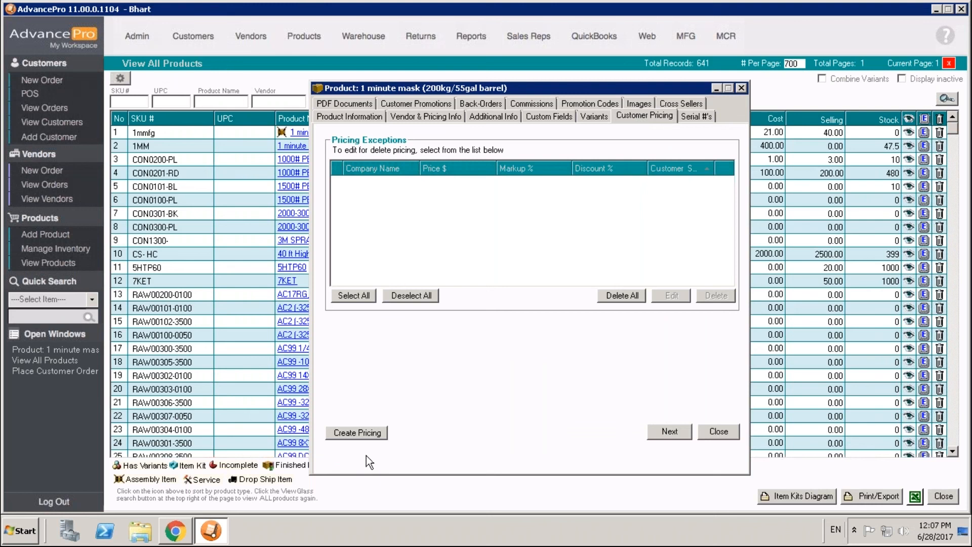
pyautogui.click(365, 433)
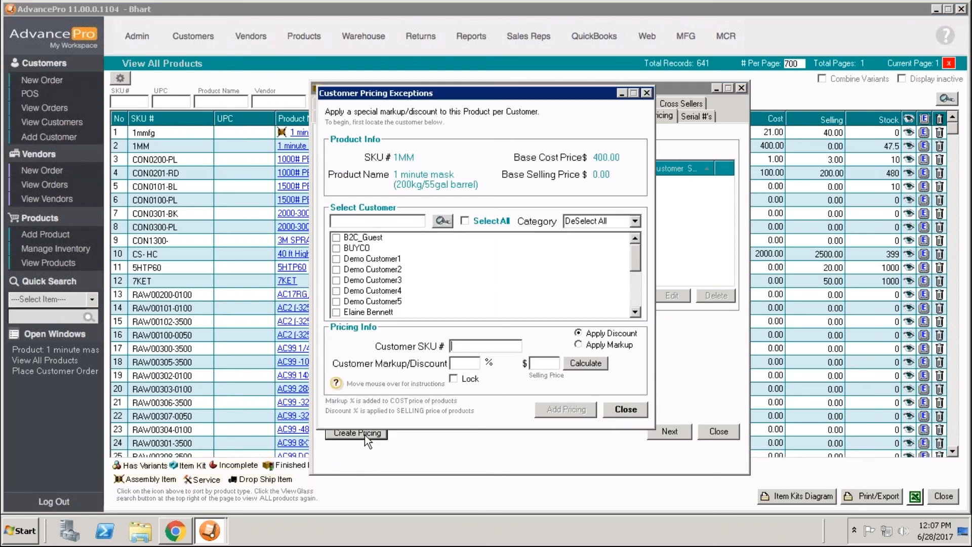
# Step: Select the customers of the 10% off category for the pricing exception, and close the exception and the product without adding pricing
pyautogui.click(635, 221)
pyautogui.click(600, 243)
pyautogui.moveTo(636, 262)
pyautogui.mouseDown()
pyautogui.moveTo(635, 294)
pyautogui.moveTo(636, 259)
pyautogui.mouseUp()
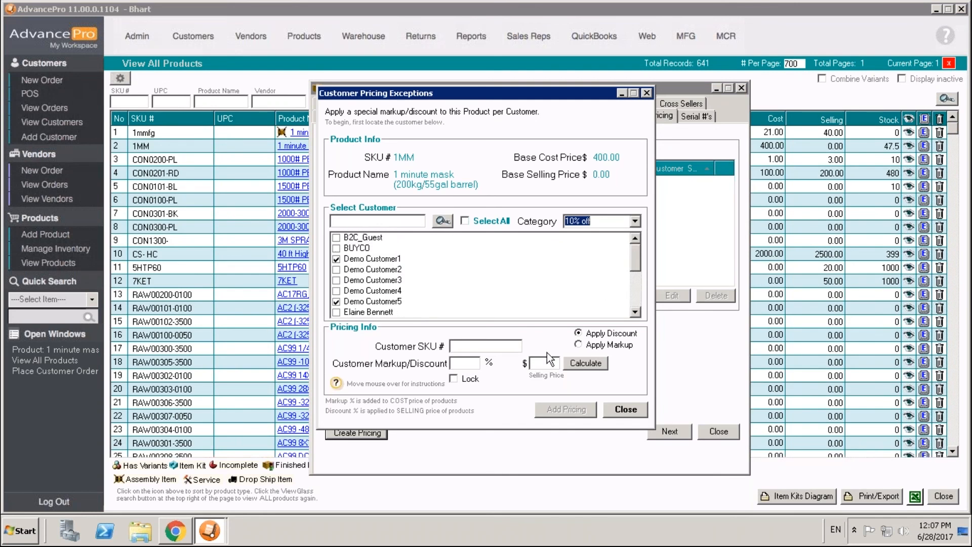
pyautogui.click(645, 409)
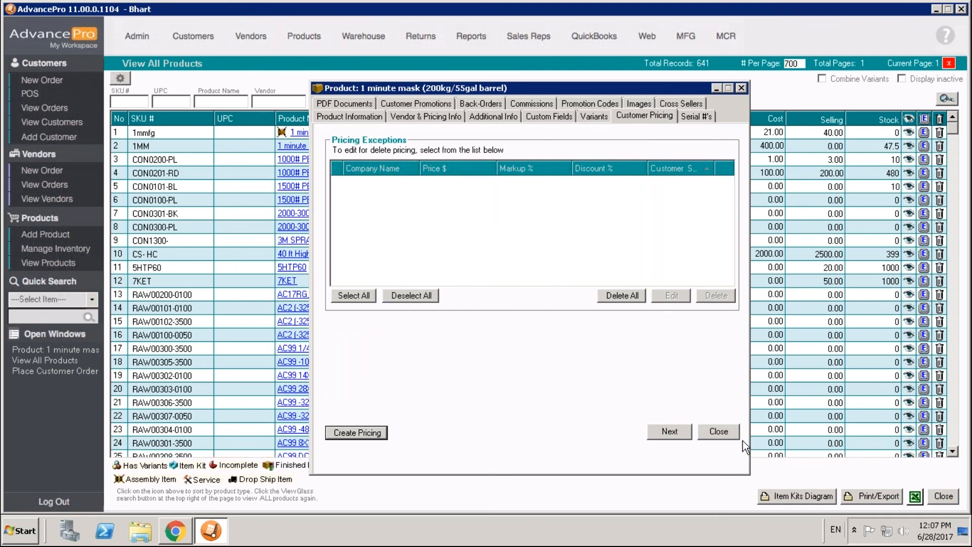
pyautogui.click(725, 430)
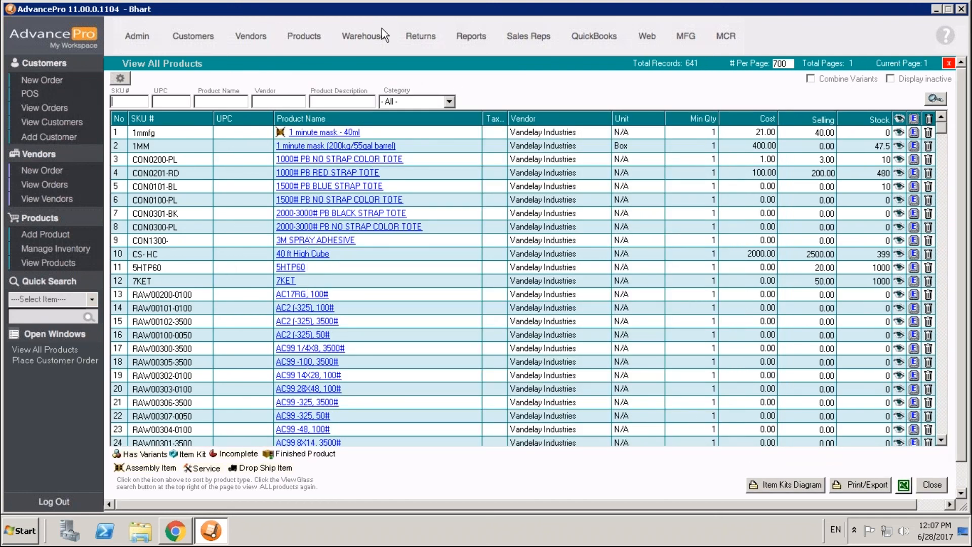
# Step: Examine the filter criteria of the Customer Orders Report among the general reports, and close the report settings
pyautogui.click(469, 38)
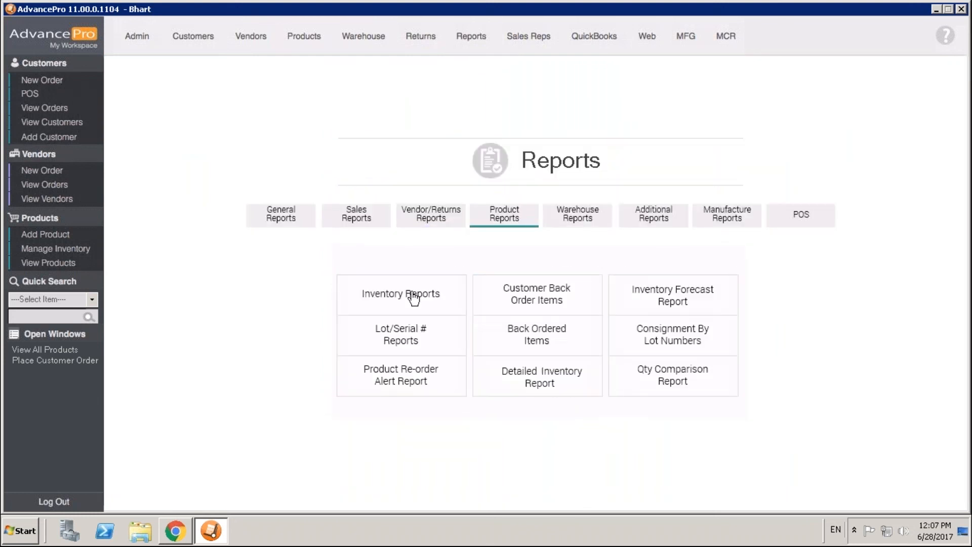
pyautogui.click(277, 225)
pyautogui.click(440, 309)
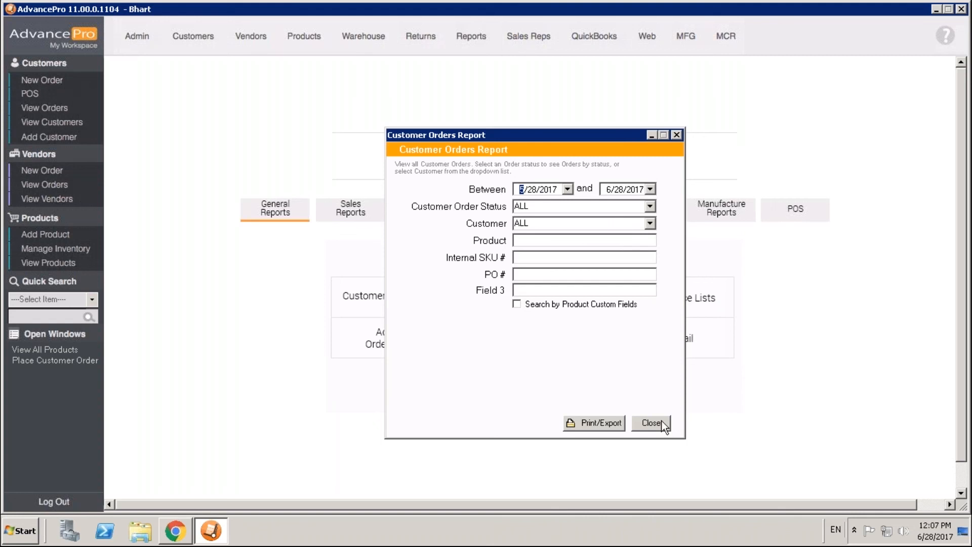
pyautogui.click(657, 422)
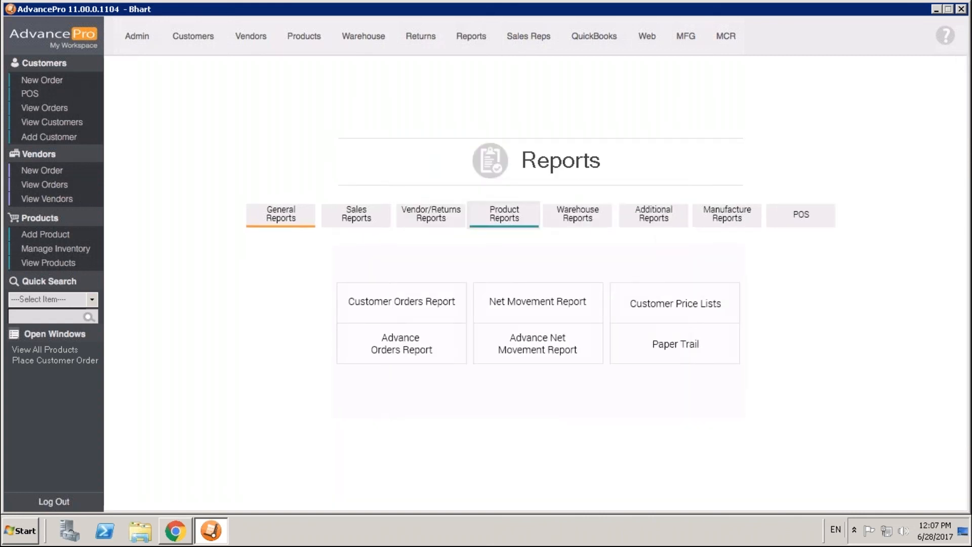
# Step: Examine the customer group filter of the Sales Report By Customer and the criteria of the Sales Rep Commission Report, closing both
pyautogui.click(370, 217)
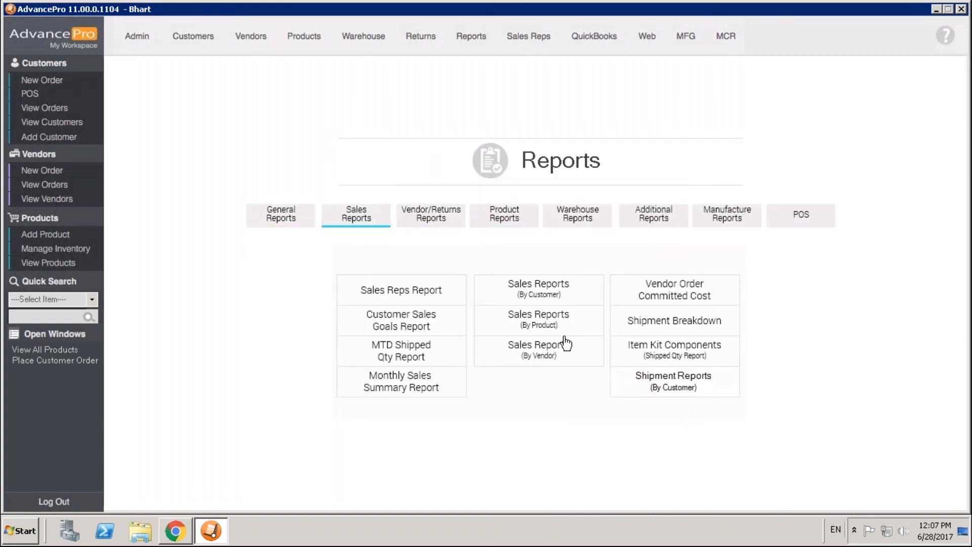
pyautogui.click(560, 297)
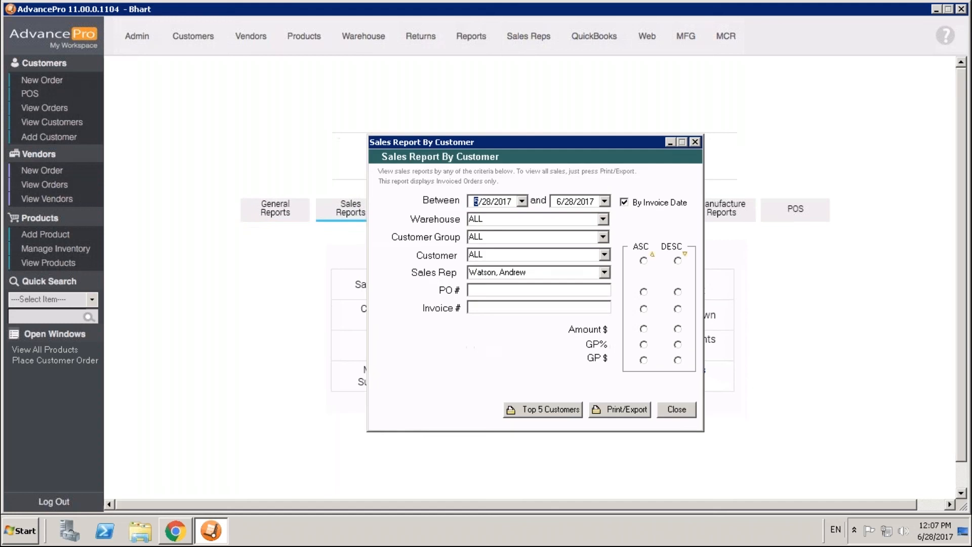
pyautogui.click(603, 237)
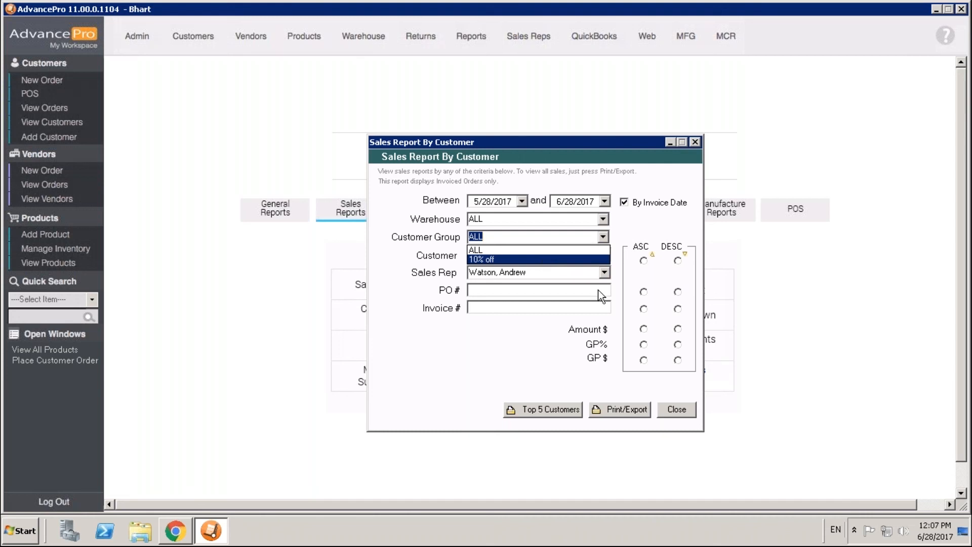
pyautogui.click(684, 407)
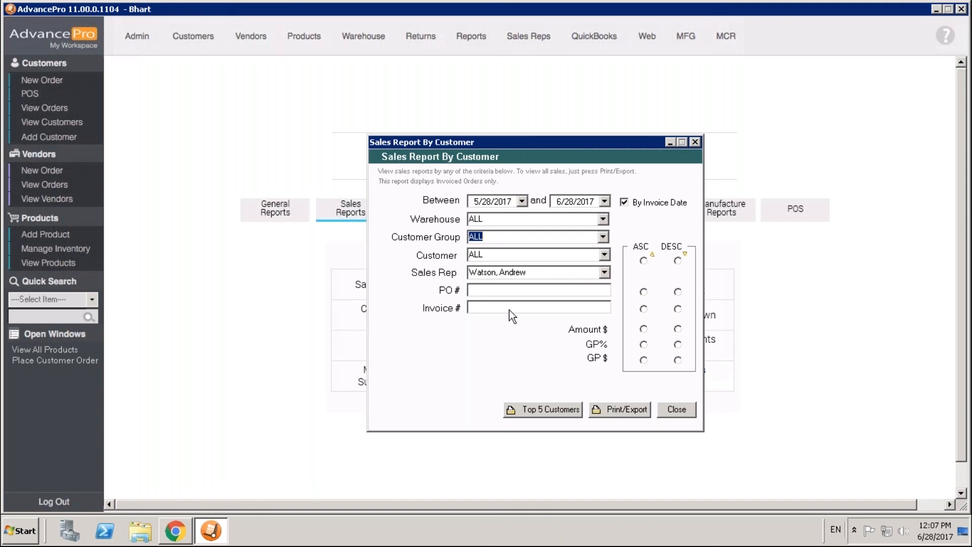
pyautogui.click(677, 409)
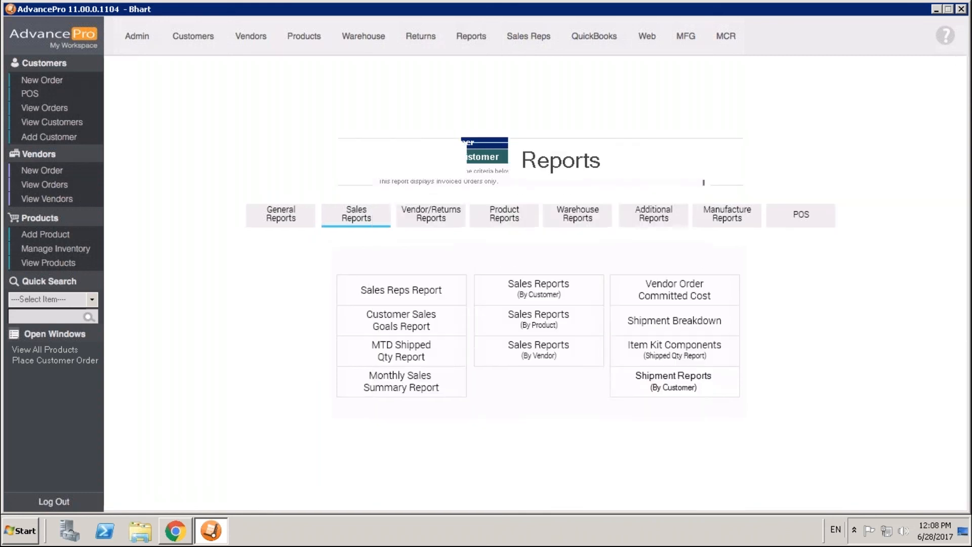
pyautogui.click(401, 290)
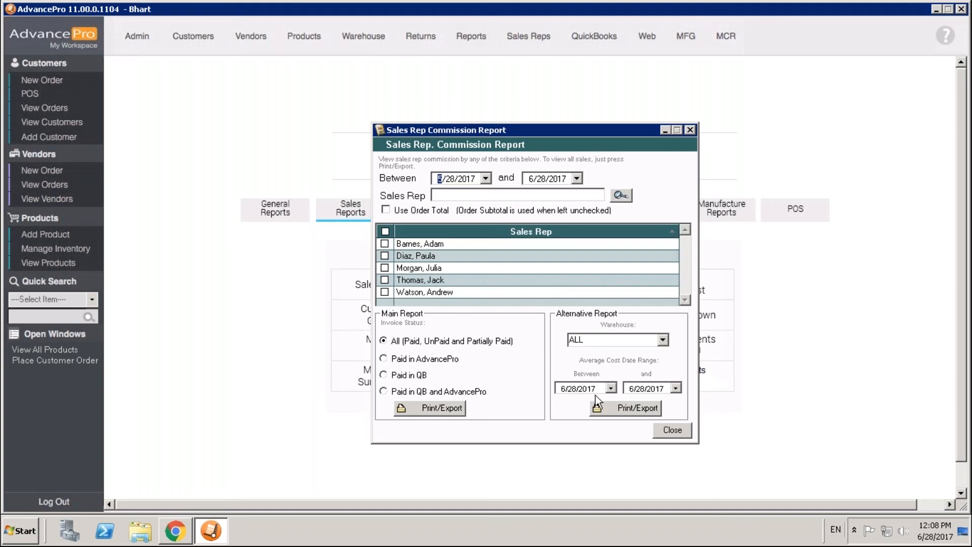
pyautogui.click(678, 428)
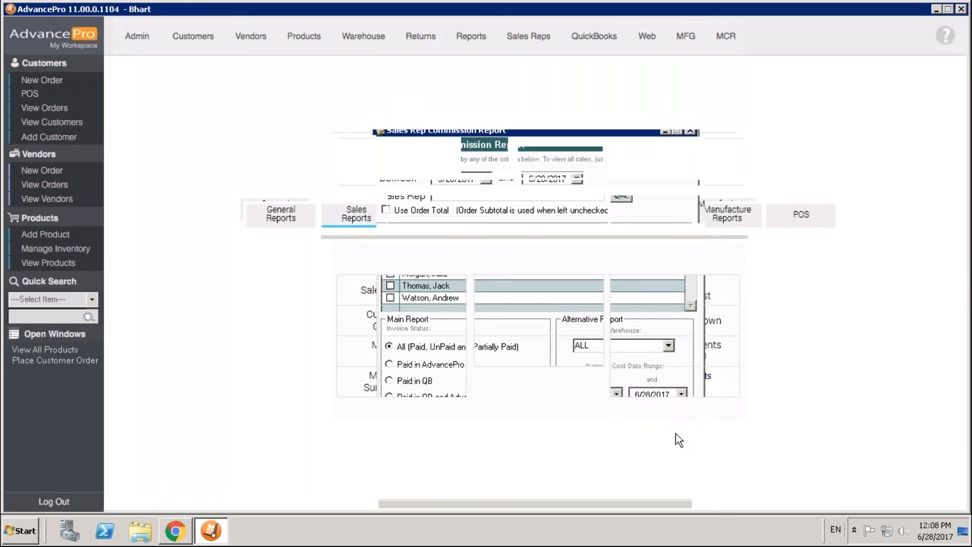